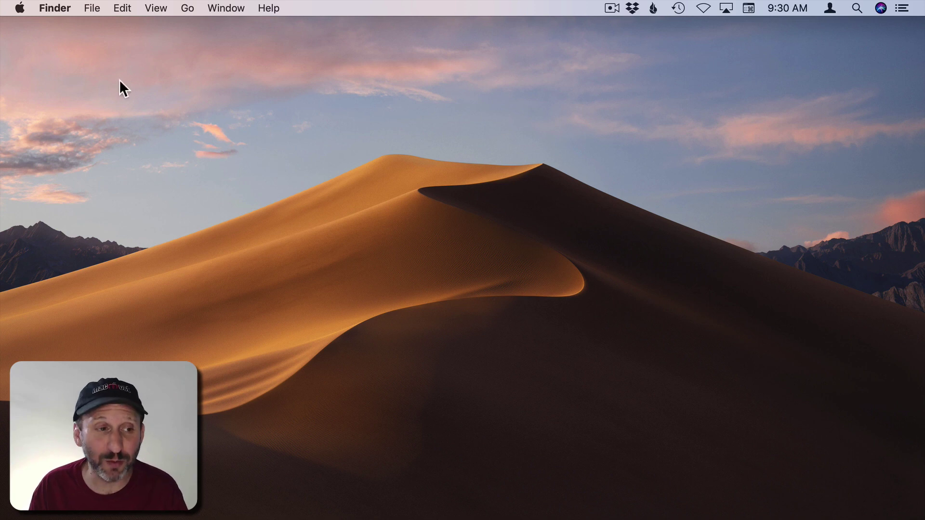
- Show the Screenshots keyboard shortcuts in System Preferences' Keyboard settings
{"action": "left_click", "coordinate": [15, 10]}
{"action": "left_click", "coordinate": [39, 44]}
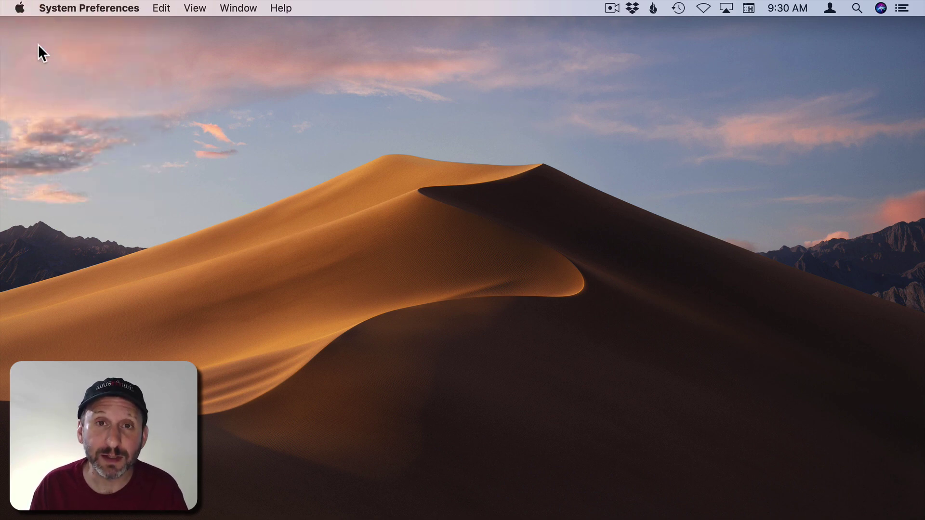
{"action": "left_click", "coordinate": [155, 166]}
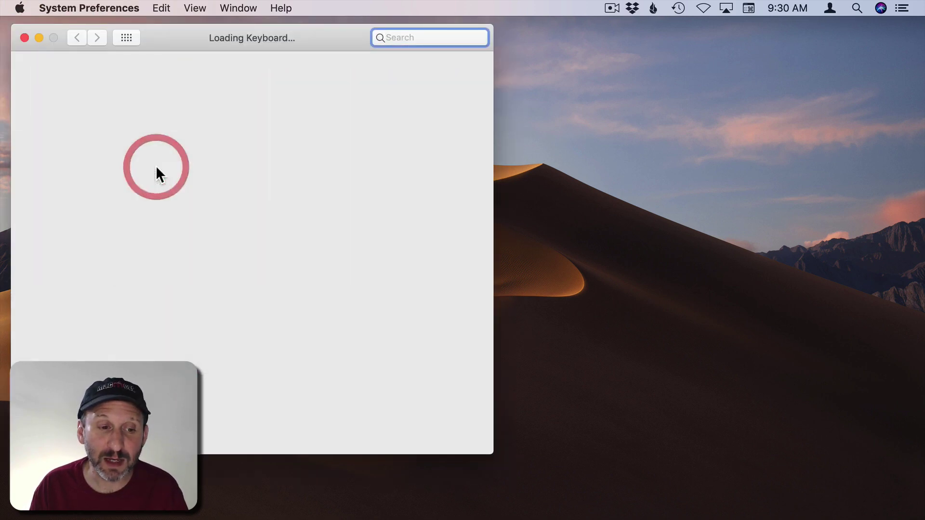
{"action": "left_click", "coordinate": [235, 78]}
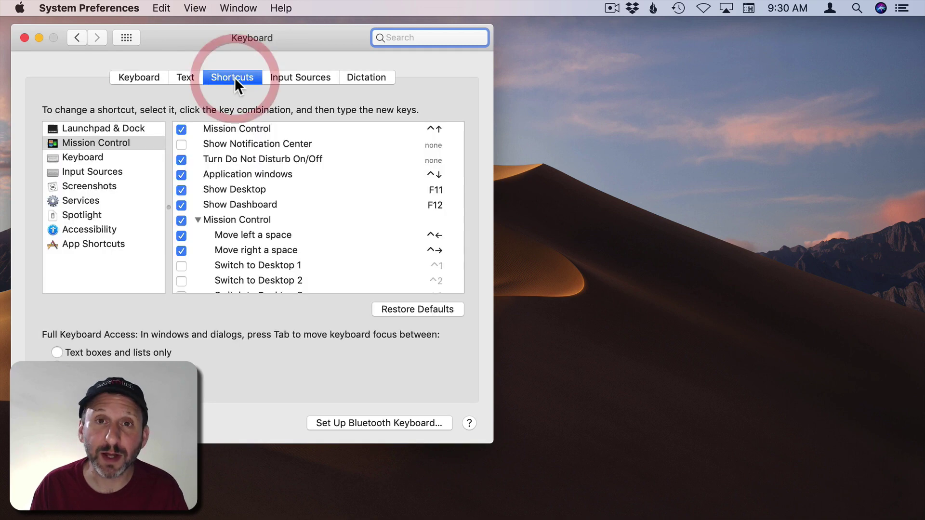
{"action": "left_click", "coordinate": [87, 187]}
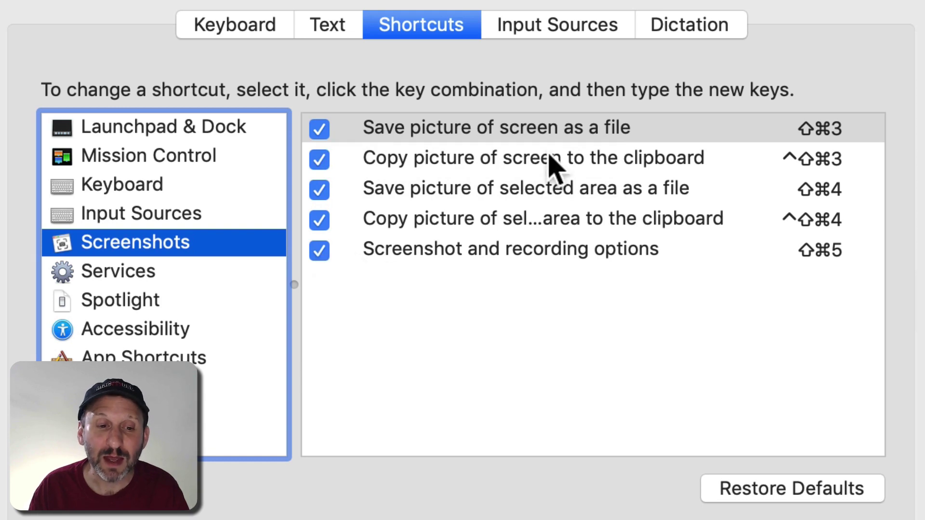
- Point out each screenshot shortcut, including save and copy of whole screen, area and options
{"action": "left_click", "coordinate": [542, 137]}
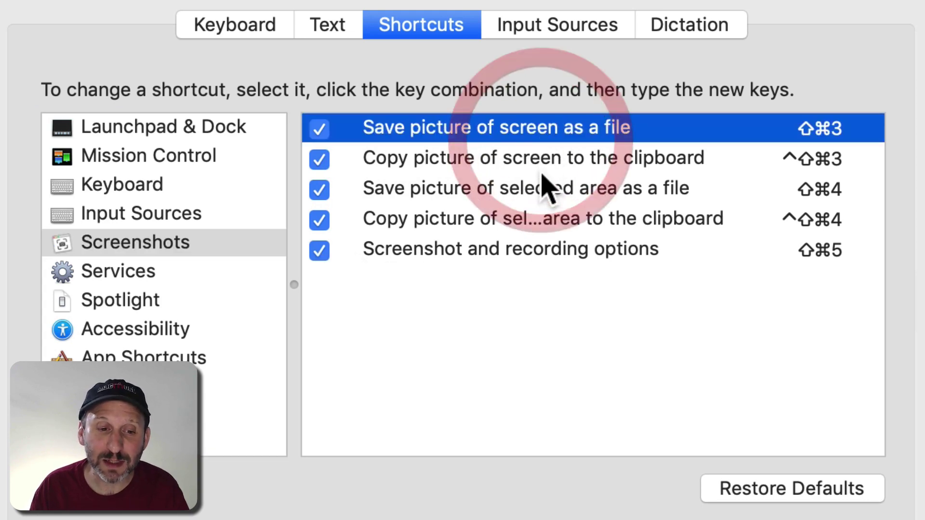
{"action": "left_click", "coordinate": [540, 154]}
{"action": "left_click", "coordinate": [543, 192]}
{"action": "left_click", "coordinate": [534, 217]}
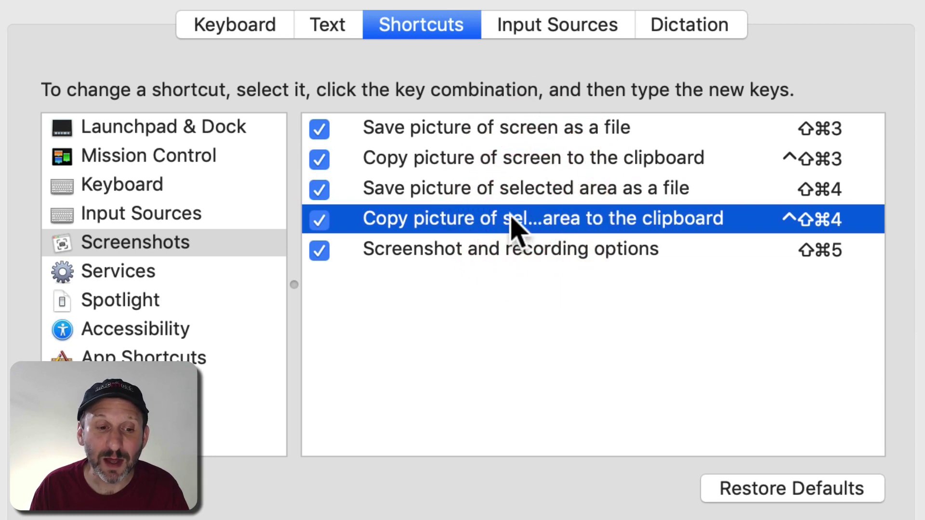
{"action": "left_click", "coordinate": [504, 251]}
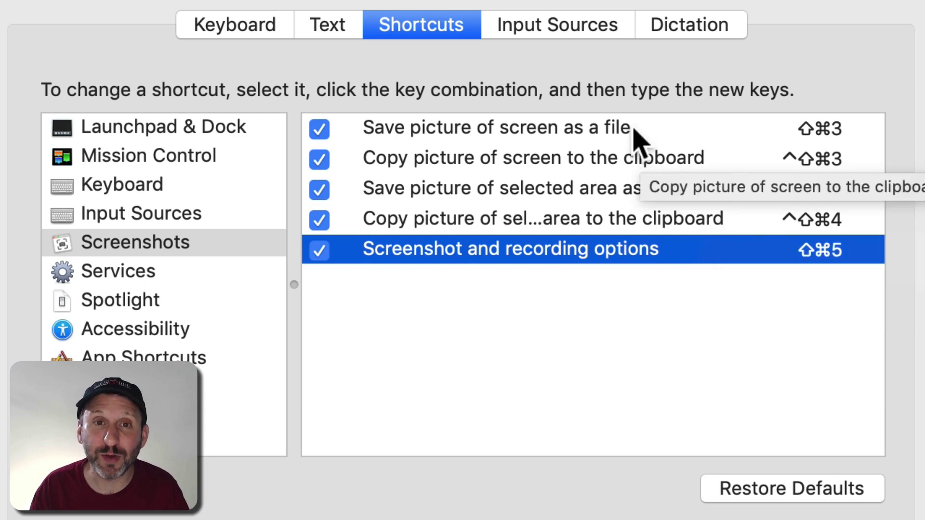
{"action": "left_click", "coordinate": [609, 138]}
{"action": "left_click", "coordinate": [608, 195]}
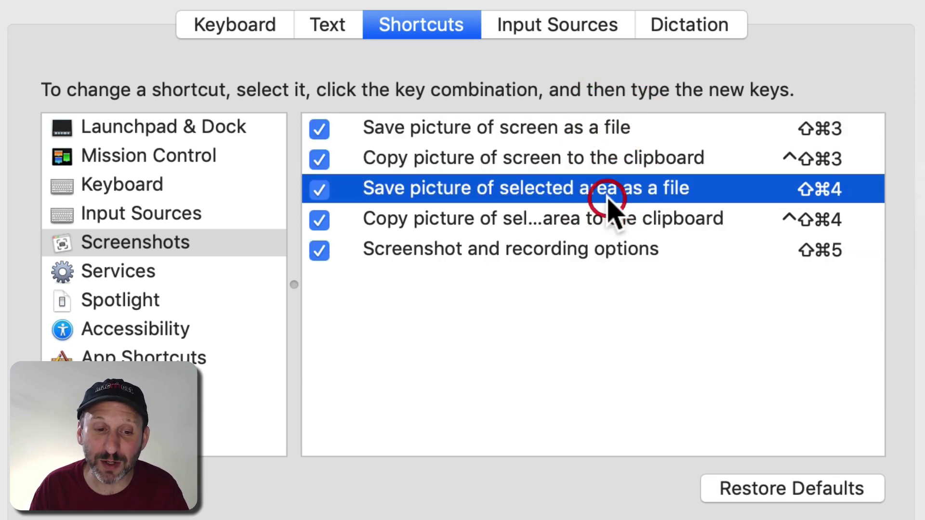
{"action": "left_click", "coordinate": [605, 222]}
{"action": "left_click", "coordinate": [597, 251]}
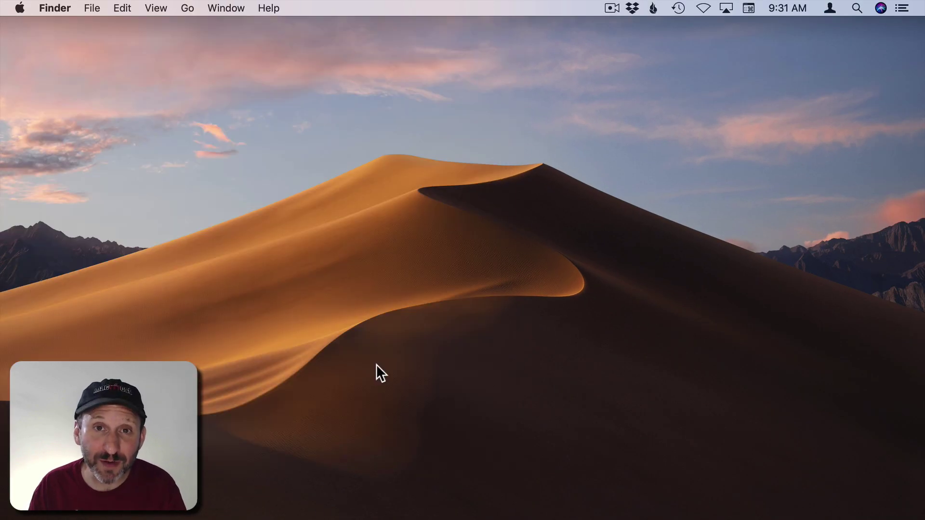
- Bring up the Shift-Command-5 toolbar, reposition it, and try the window and portion capture modes
{"action": "key", "text": "shift+super+5"}
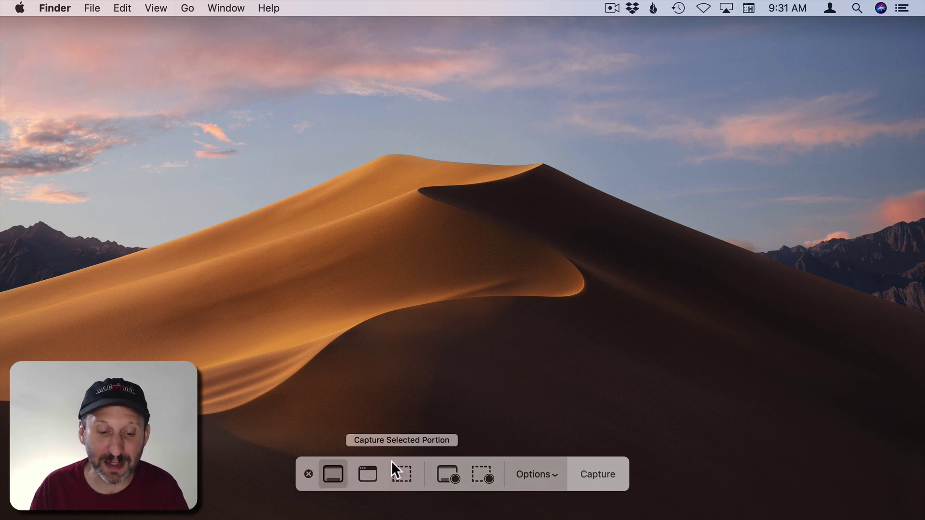
{"action": "left_click_drag", "start_coordinate": [303, 461], "coordinate": [354, 459]}
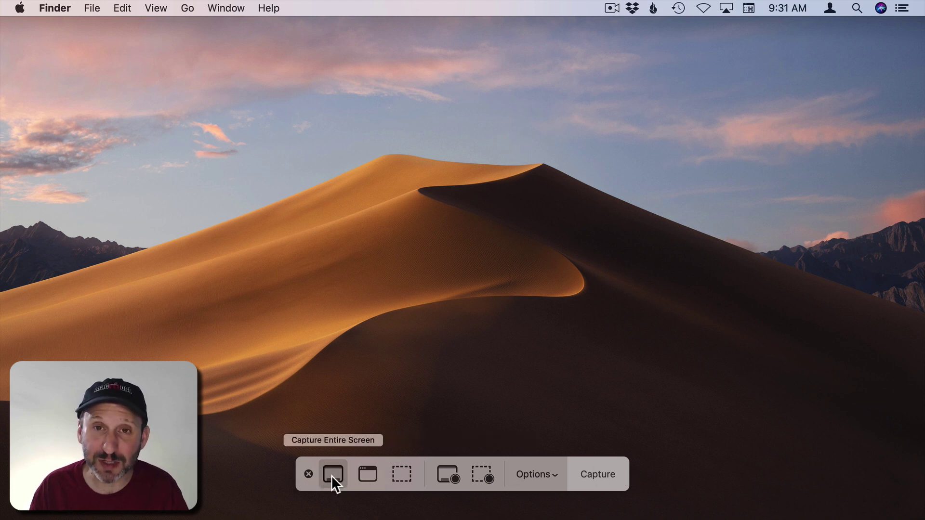
{"action": "left_click", "coordinate": [366, 478]}
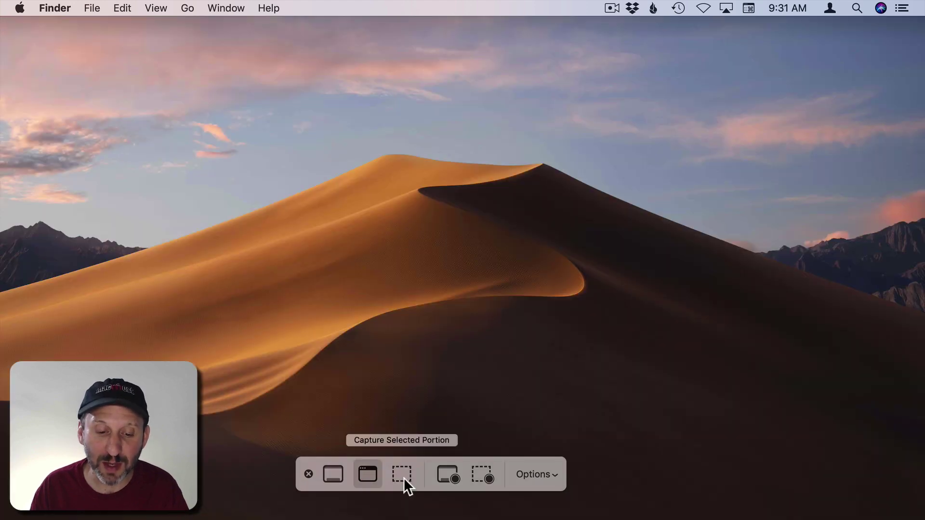
{"action": "left_click", "coordinate": [403, 477]}
{"action": "mouse_move", "coordinate": [227, 113]}
{"action": "left_mouse_down"}
{"action": "mouse_move", "coordinate": [387, 124]}
{"action": "mouse_move", "coordinate": [322, 114]}
{"action": "left_mouse_up"}
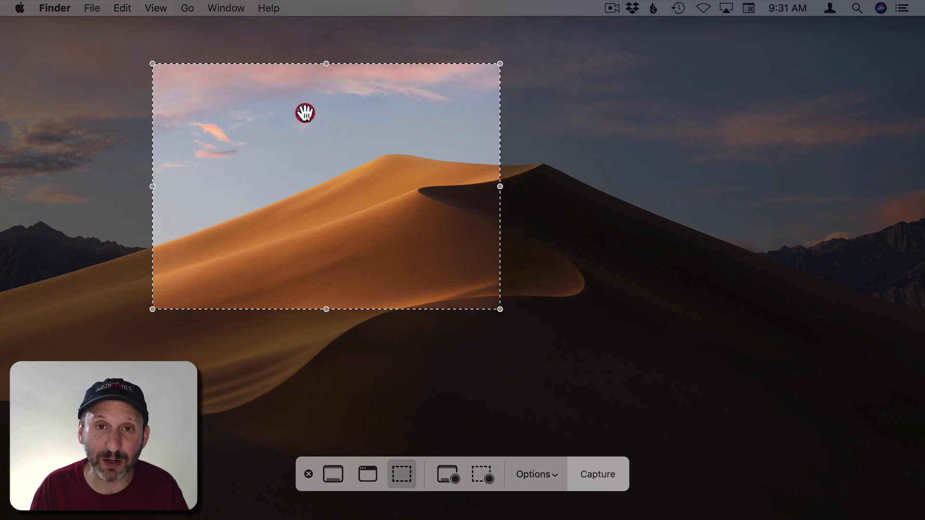
- Switch to Record Selected Portion and frame the dashed rectangle over the dune peak and sky
{"action": "left_click", "coordinate": [441, 473]}
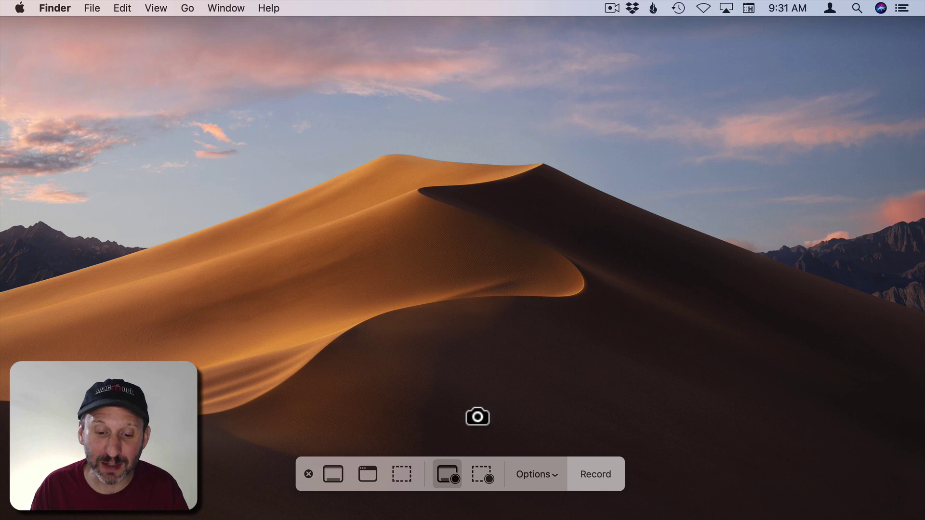
{"action": "left_click", "coordinate": [482, 475]}
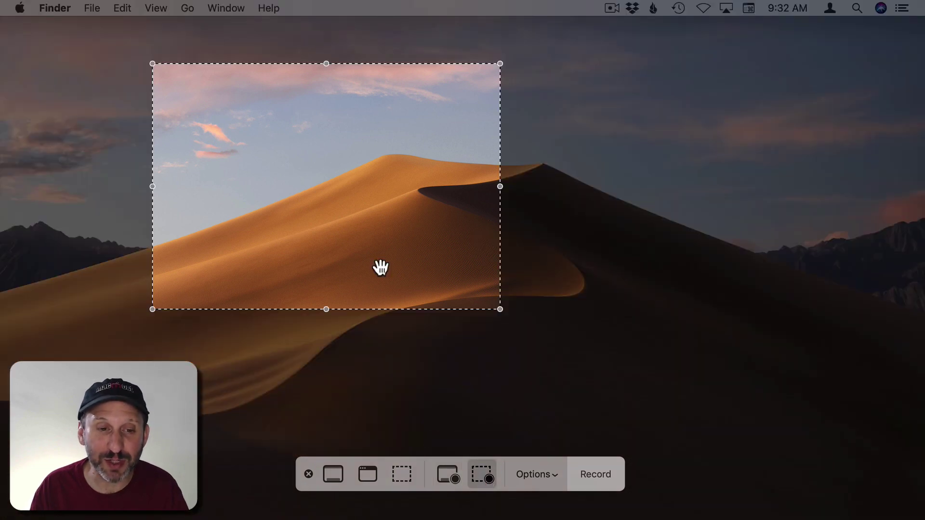
{"action": "mouse_move", "coordinate": [378, 265]}
{"action": "left_mouse_down"}
{"action": "mouse_move", "coordinate": [401, 213]}
{"action": "mouse_move", "coordinate": [361, 228]}
{"action": "left_mouse_up"}
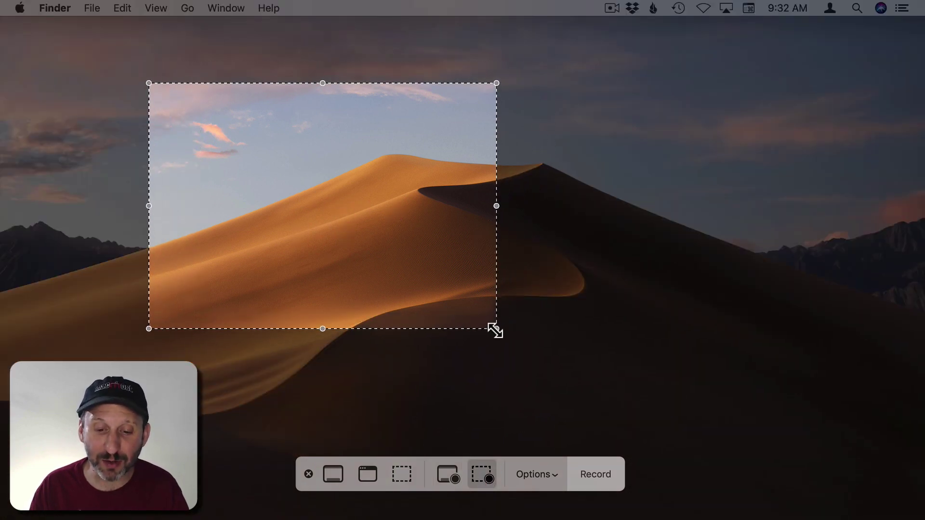
{"action": "mouse_move", "coordinate": [495, 208]}
{"action": "left_mouse_down"}
{"action": "mouse_move", "coordinate": [545, 206]}
{"action": "mouse_move", "coordinate": [511, 207]}
{"action": "left_mouse_up"}
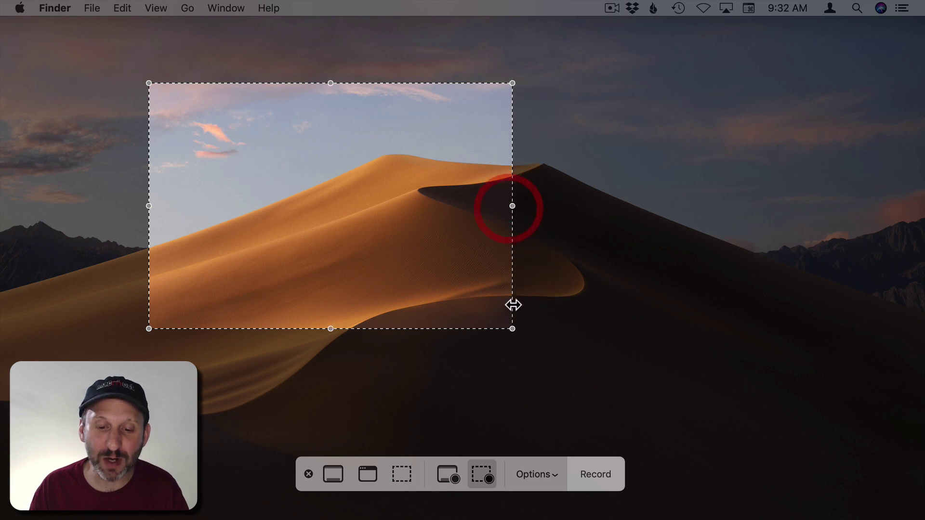
{"action": "mouse_move", "coordinate": [511, 332]}
{"action": "left_mouse_down"}
{"action": "mouse_move", "coordinate": [548, 348]}
{"action": "mouse_move", "coordinate": [496, 338]}
{"action": "left_mouse_up"}
{"action": "mouse_move", "coordinate": [338, 236]}
{"action": "left_mouse_down"}
{"action": "mouse_move", "coordinate": [406, 227]}
{"action": "mouse_move", "coordinate": [312, 217]}
{"action": "mouse_move", "coordinate": [281, 193]}
{"action": "left_mouse_up"}
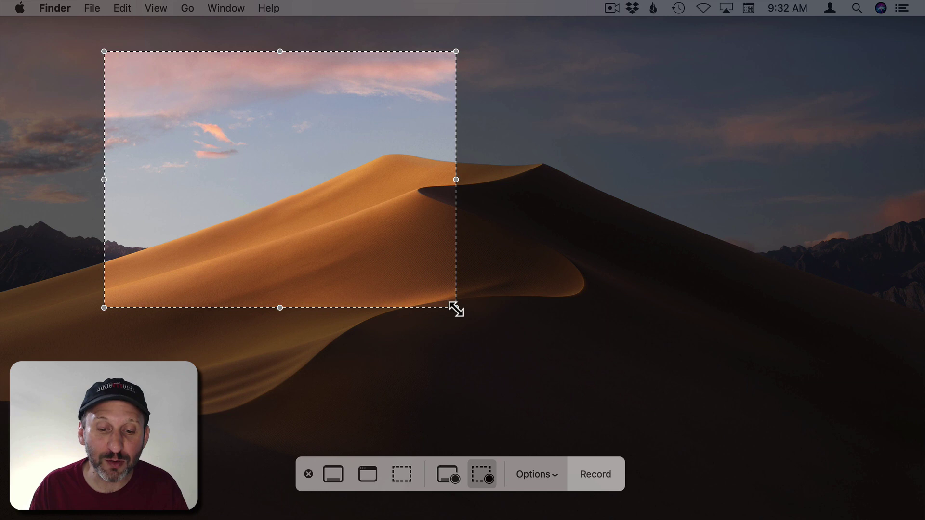
{"action": "mouse_move", "coordinate": [455, 309]}
{"action": "left_mouse_down"}
{"action": "mouse_move", "coordinate": [512, 335]}
{"action": "mouse_move", "coordinate": [444, 316]}
{"action": "mouse_move", "coordinate": [475, 333]}
{"action": "mouse_move", "coordinate": [520, 337]}
{"action": "mouse_move", "coordinate": [530, 283]}
{"action": "mouse_move", "coordinate": [487, 325]}
{"action": "mouse_move", "coordinate": [510, 345]}
{"action": "mouse_move", "coordinate": [545, 341]}
{"action": "left_mouse_up"}
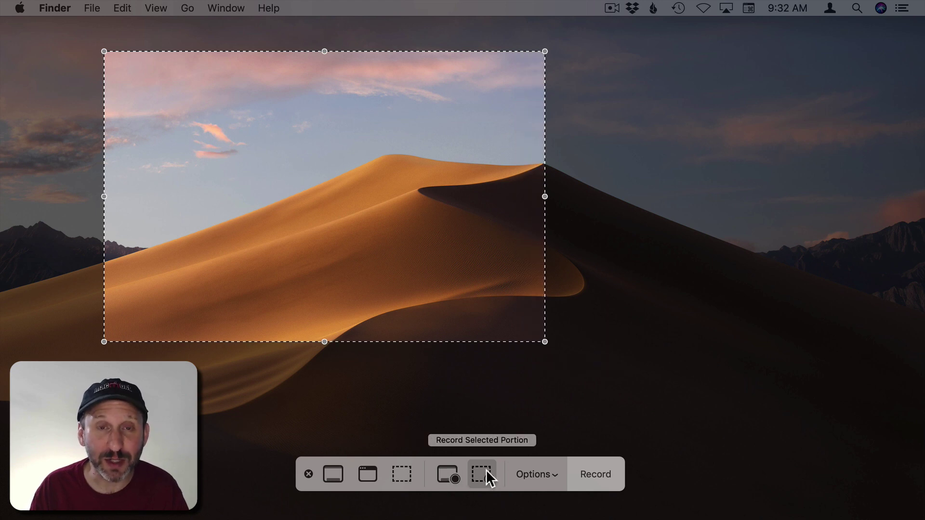
- Review the Options menu's Save to Desktop setting, then start recording the dune-peak area
{"action": "left_click", "coordinate": [547, 476]}
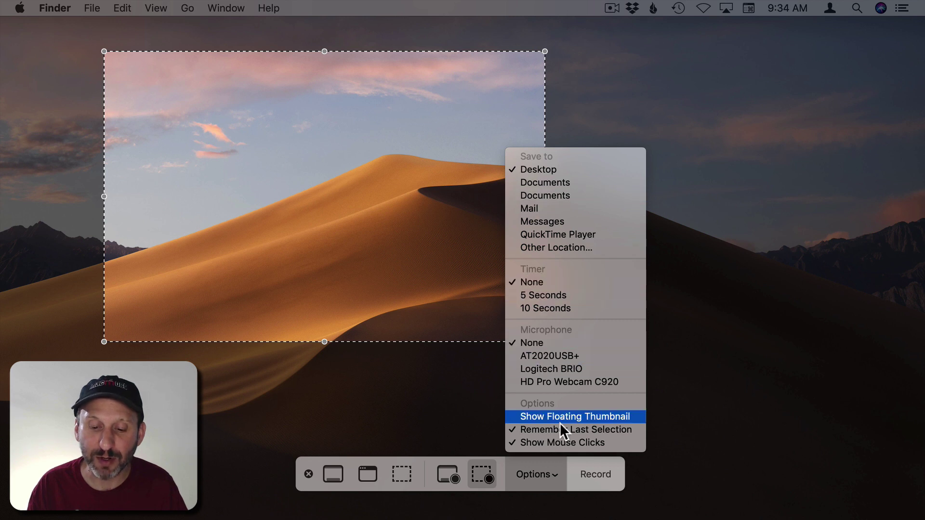
{"action": "left_click", "coordinate": [592, 479]}
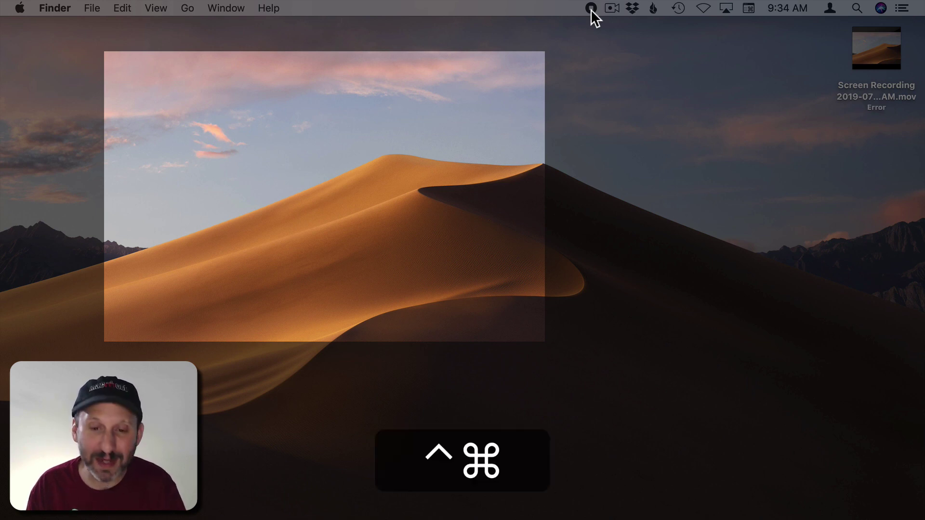
- Stop the recording, play the 17-second clip in QuickTime Player, then close it
{"action": "key", "text": "ctrl+super+Escape"}
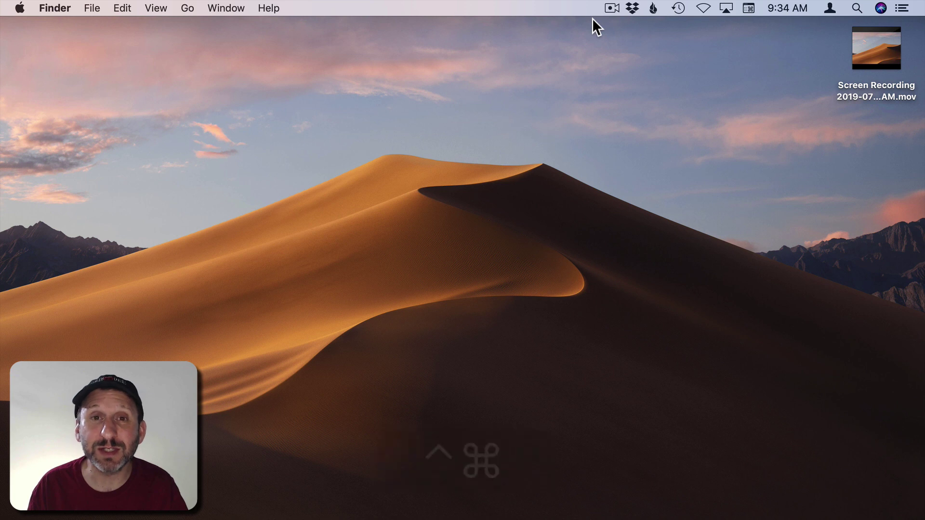
{"action": "double_click", "coordinate": [861, 33]}
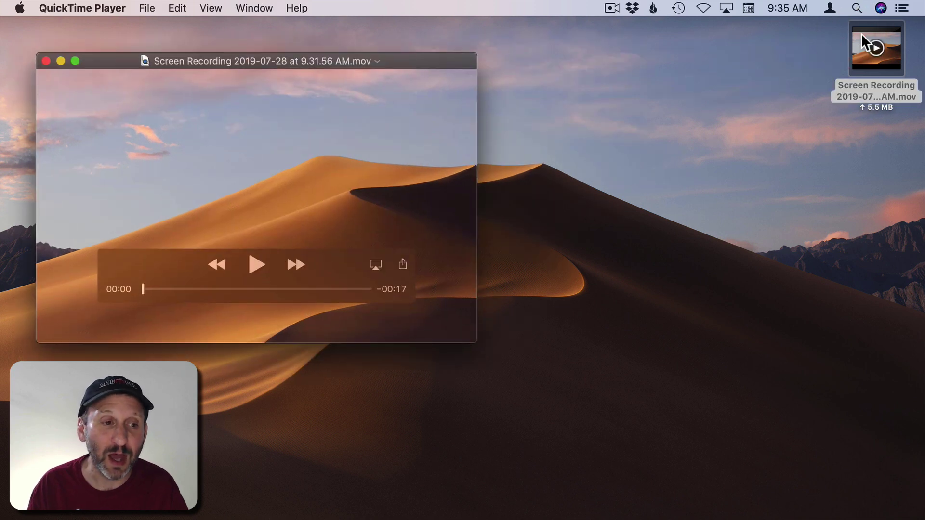
{"action": "key", "text": "super+w"}
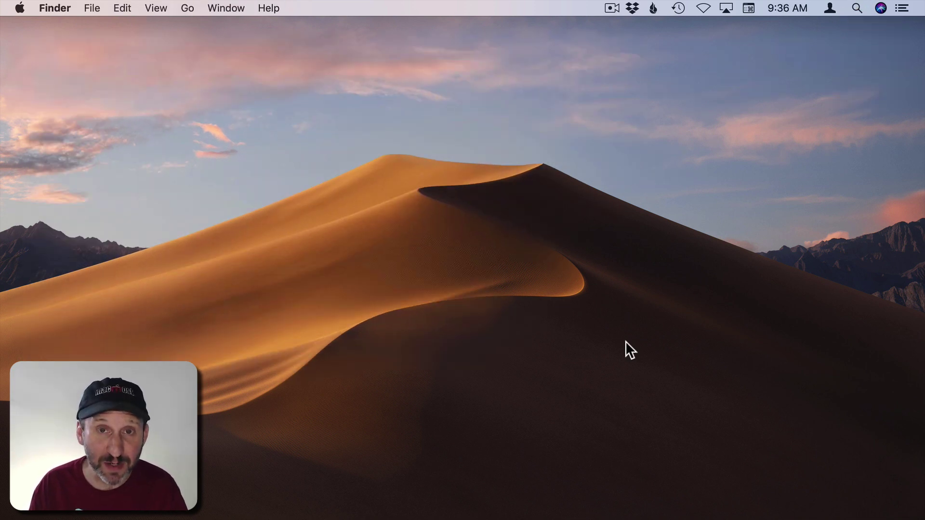
- Turn on Show Floating Thumbnail, record the marked upper-left area, and stop from the menu bar
{"action": "key", "text": "super+shift+5"}
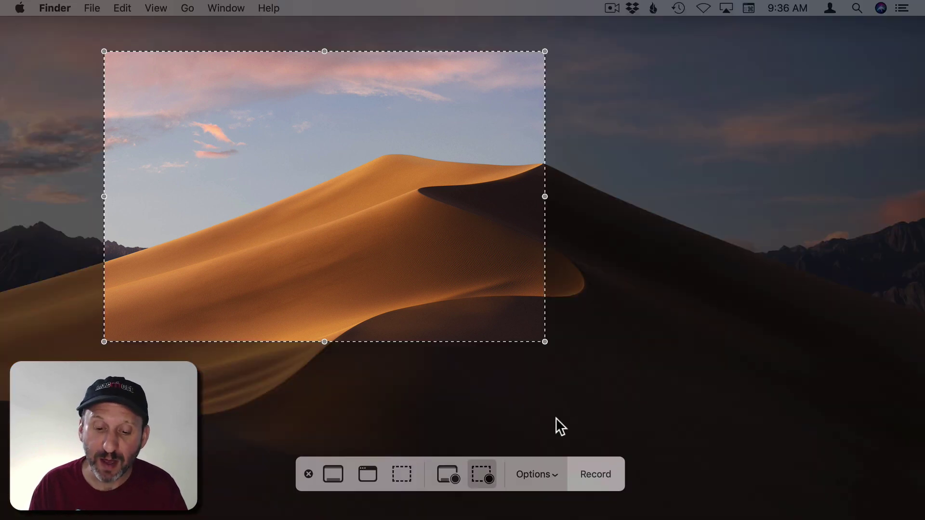
{"action": "left_click", "coordinate": [541, 476]}
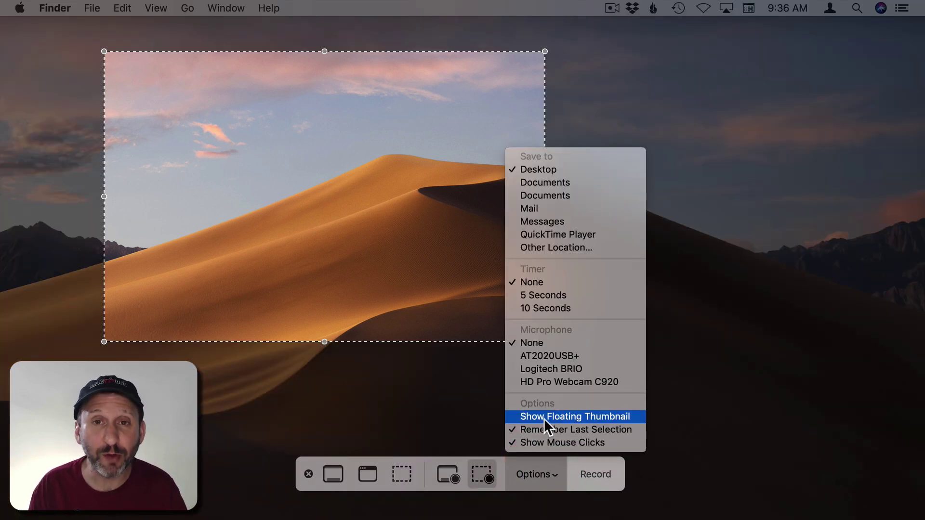
{"action": "left_click", "coordinate": [544, 418]}
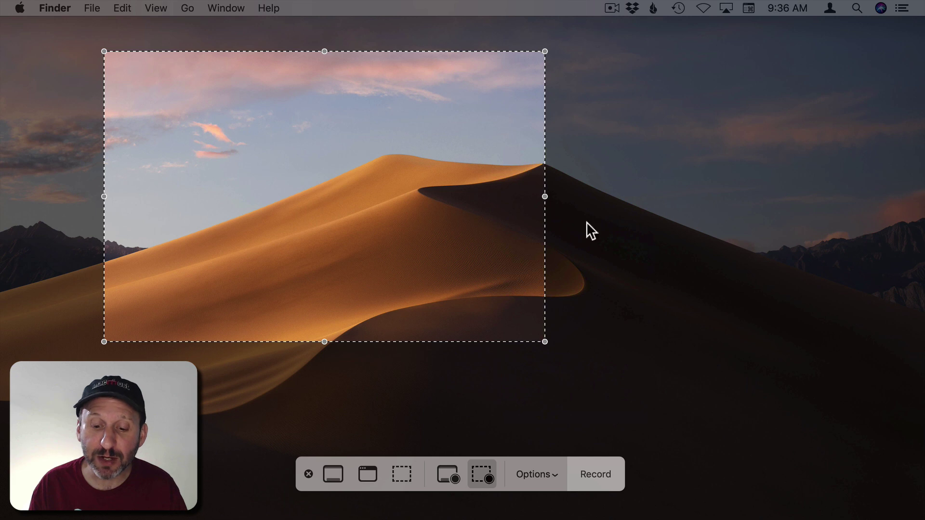
{"action": "left_click", "coordinate": [595, 473]}
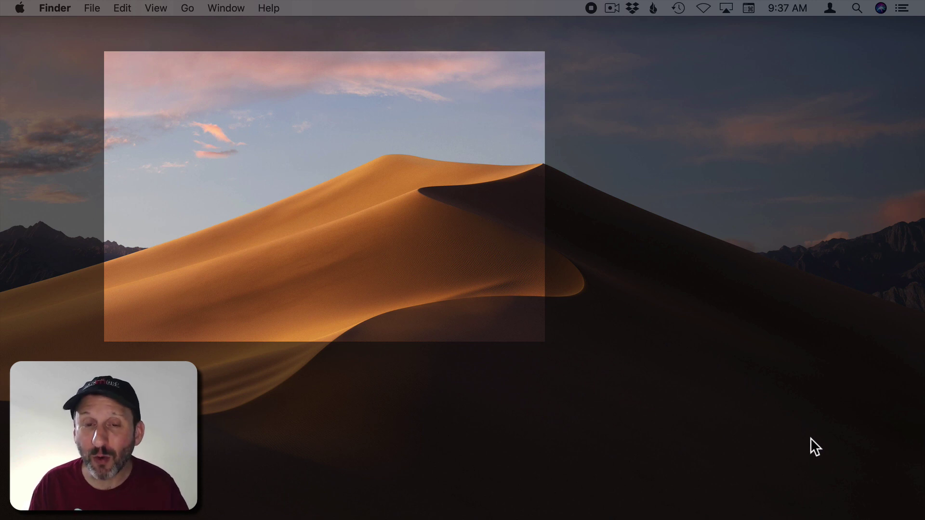
{"action": "left_click", "coordinate": [590, 8]}
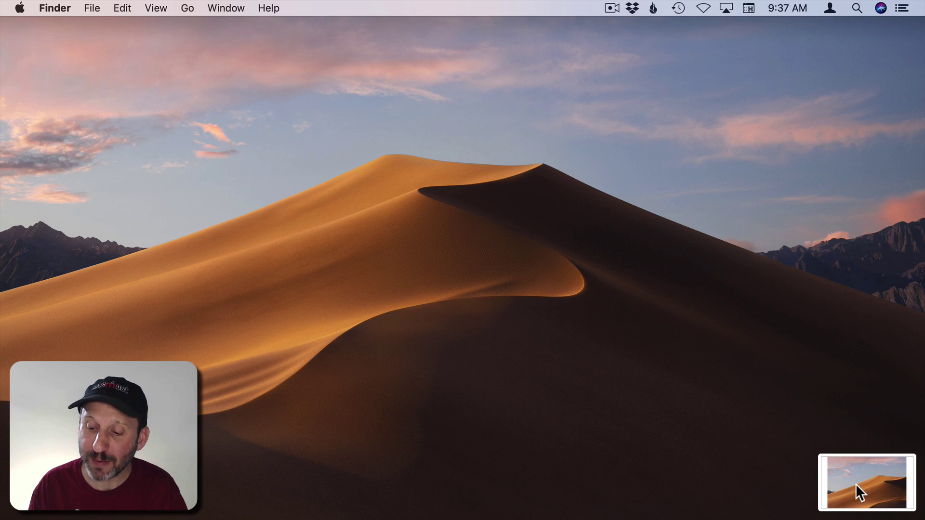
- Open the 14-second clip from its thumbnail, play, pause, and scrub through it
{"action": "left_click", "coordinate": [860, 487]}
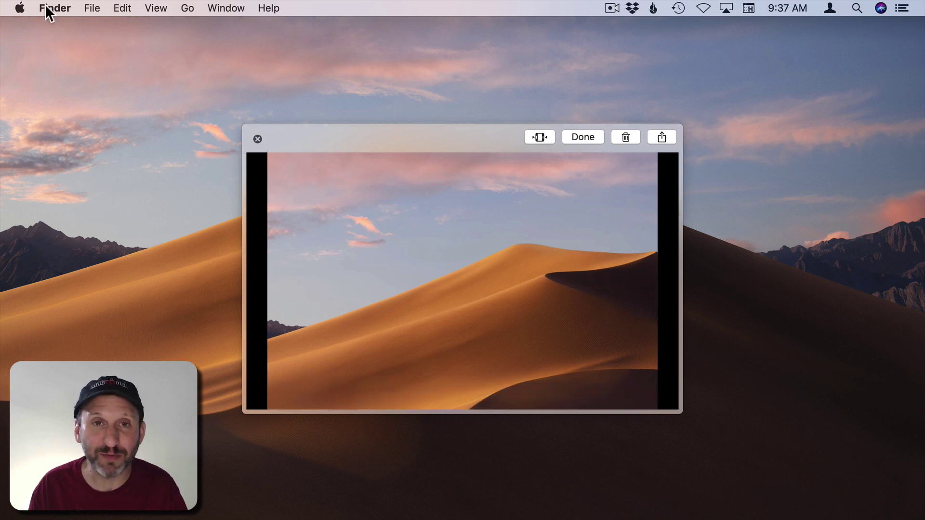
{"action": "mouse_move", "coordinate": [405, 318]}
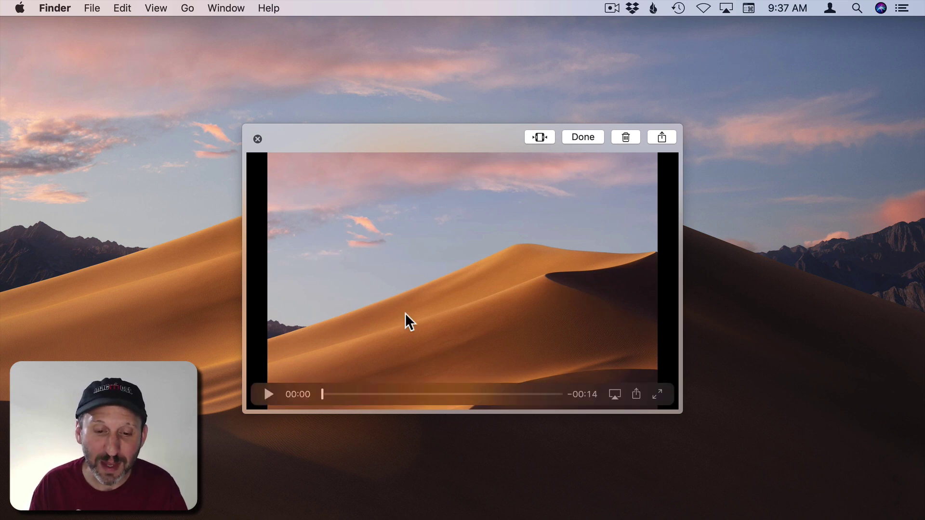
{"action": "left_click", "coordinate": [269, 394]}
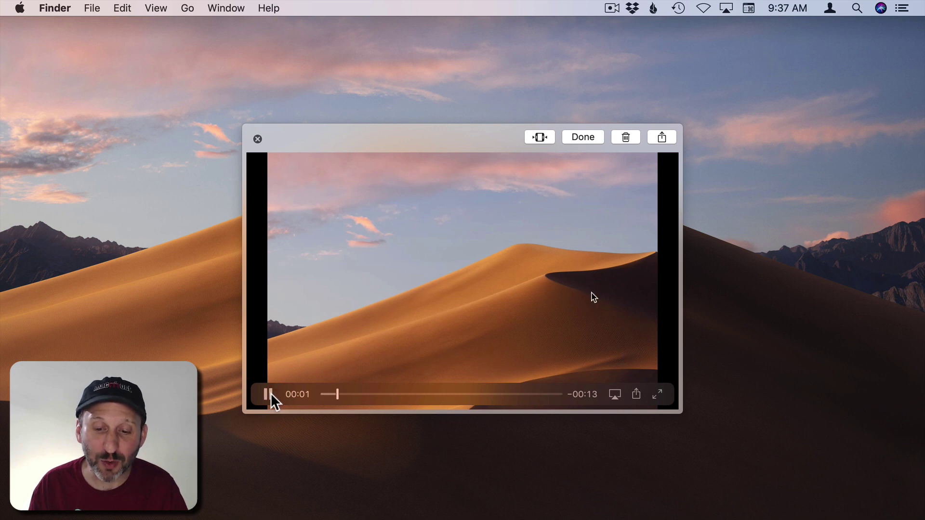
{"action": "left_click", "coordinate": [269, 394]}
{"action": "mouse_move", "coordinate": [336, 398]}
{"action": "left_mouse_down"}
{"action": "mouse_move", "coordinate": [435, 389]}
{"action": "mouse_move", "coordinate": [411, 390]}
{"action": "left_mouse_up"}
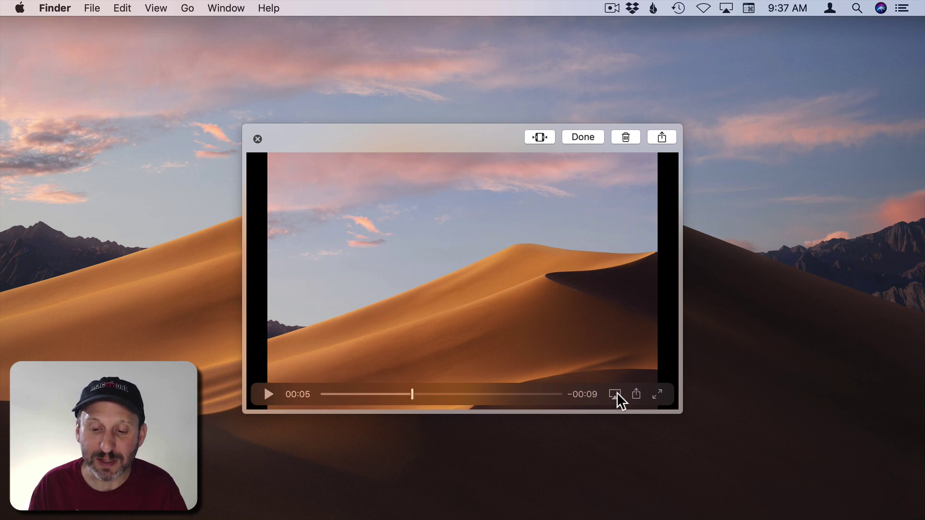
- Check the Share menu's destinations for the clip, then dismiss it
{"action": "left_click", "coordinate": [636, 396]}
{"action": "key", "text": "Escape"}
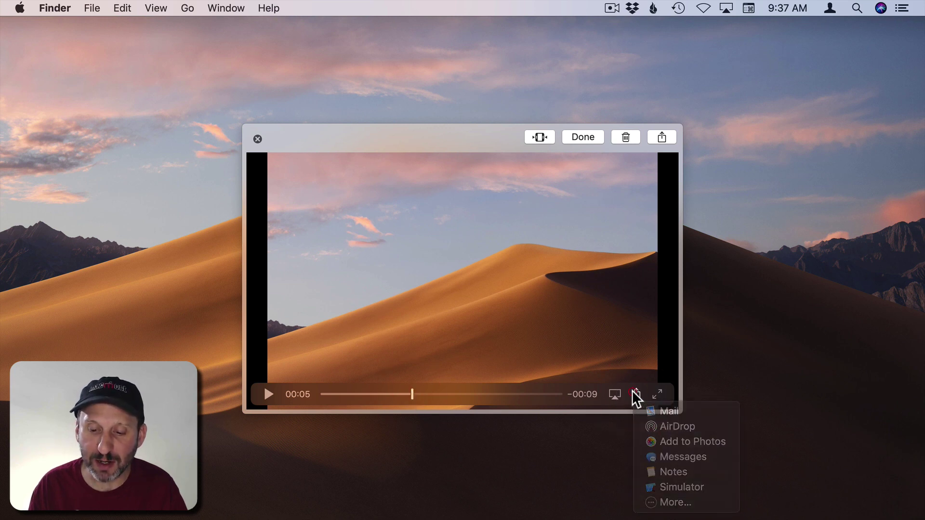
{"action": "left_click", "coordinate": [663, 138]}
{"action": "left_click", "coordinate": [601, 175]}
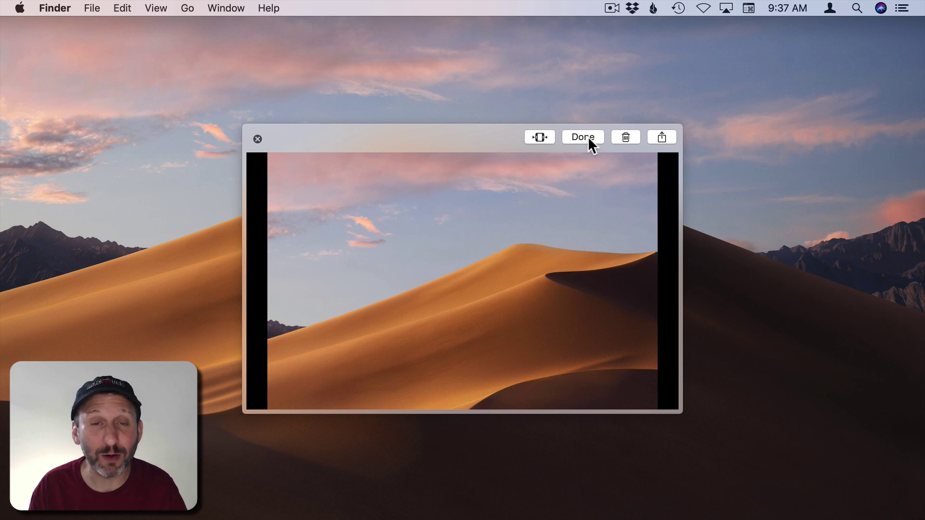
- Trim the start and end of the clip with the yellow handles, apply, and close
{"action": "left_click", "coordinate": [540, 138]}
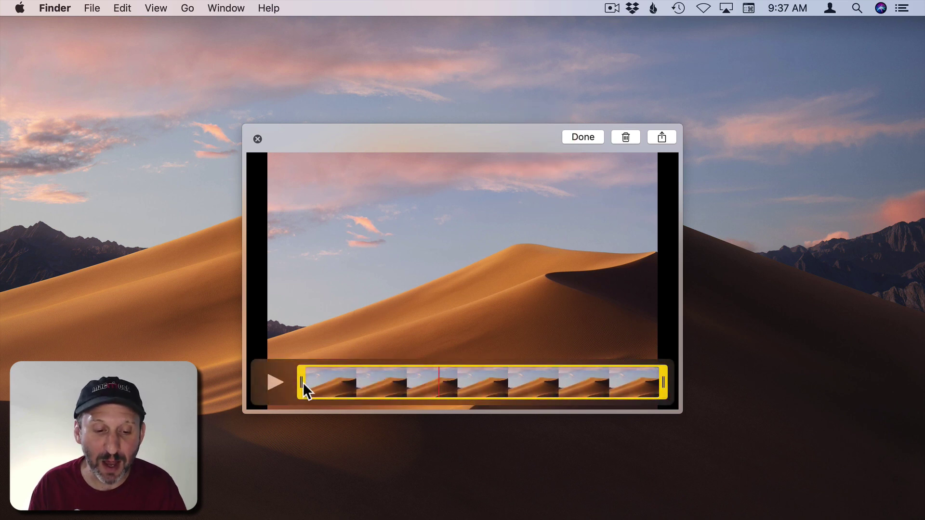
{"action": "left_click_drag", "start_coordinate": [303, 383], "coordinate": [359, 384]}
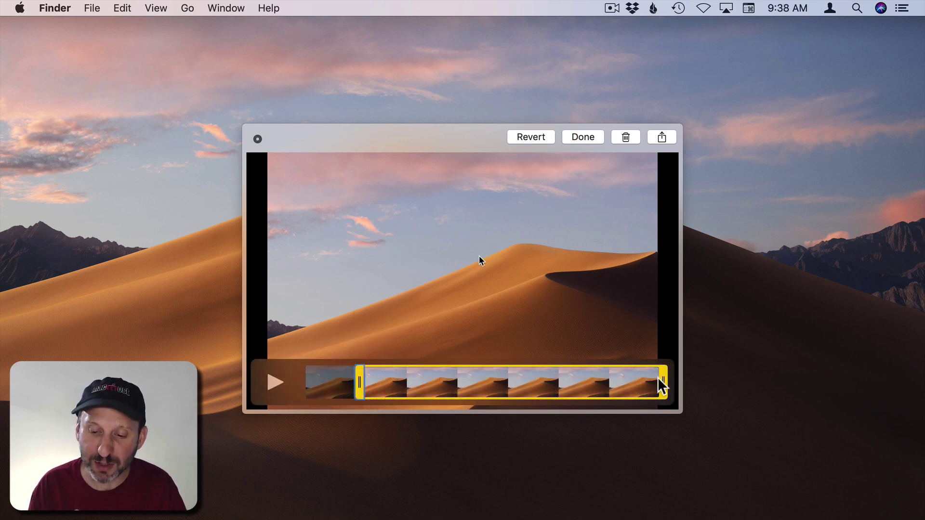
{"action": "mouse_move", "coordinate": [663, 383]}
{"action": "left_mouse_down"}
{"action": "mouse_move", "coordinate": [531, 384]}
{"action": "mouse_move", "coordinate": [613, 384]}
{"action": "left_mouse_up"}
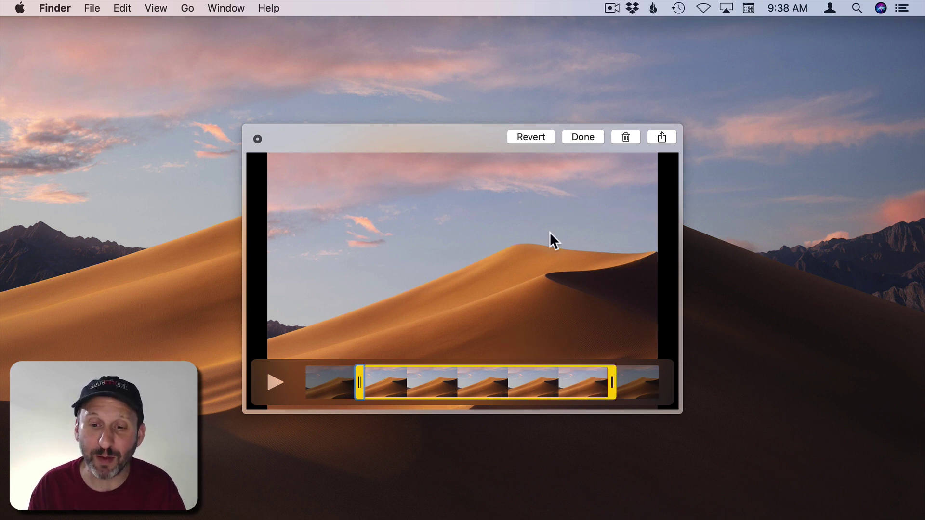
{"action": "key", "text": "Return"}
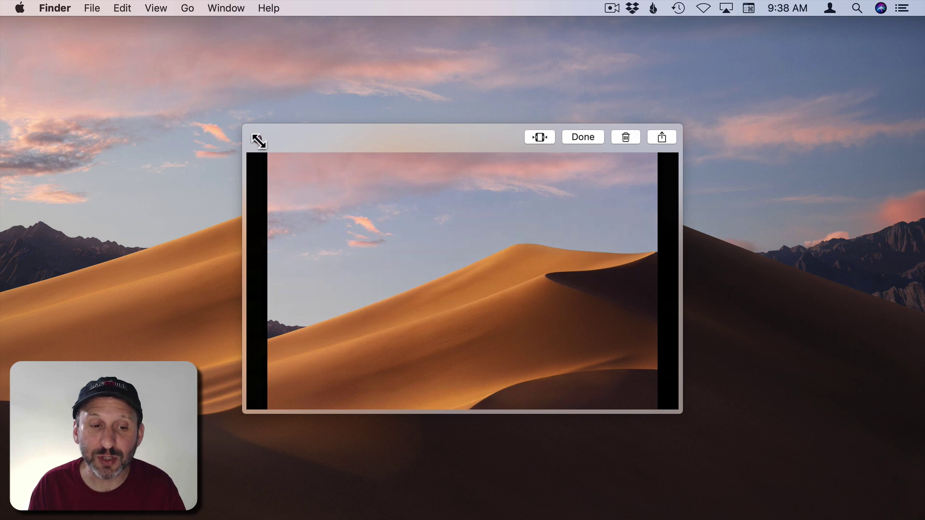
{"action": "key", "text": "Escape"}
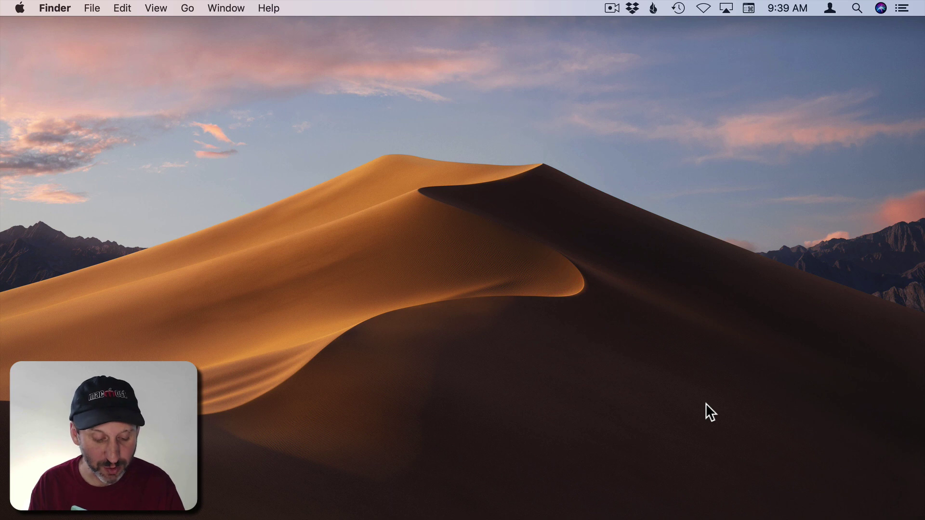
- Move the selected-portion area to the top-left, record opening a menu-bar menu, then stop
{"action": "key", "text": "super+shift+5"}
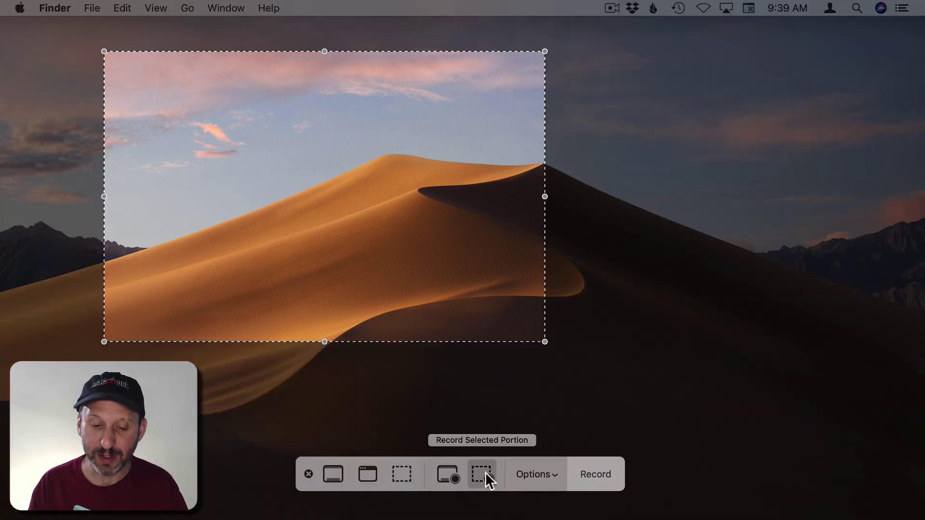
{"action": "left_click", "coordinate": [485, 472]}
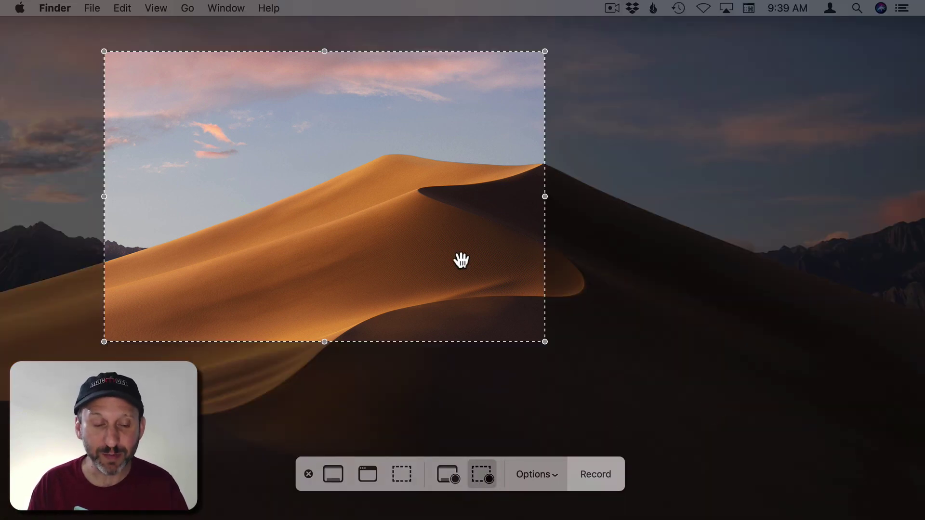
{"action": "mouse_move", "coordinate": [461, 258]}
{"action": "left_mouse_down"}
{"action": "mouse_move", "coordinate": [406, 235]}
{"action": "mouse_move", "coordinate": [369, 204]}
{"action": "mouse_move", "coordinate": [355, 219]}
{"action": "mouse_move", "coordinate": [355, 210]}
{"action": "left_mouse_up"}
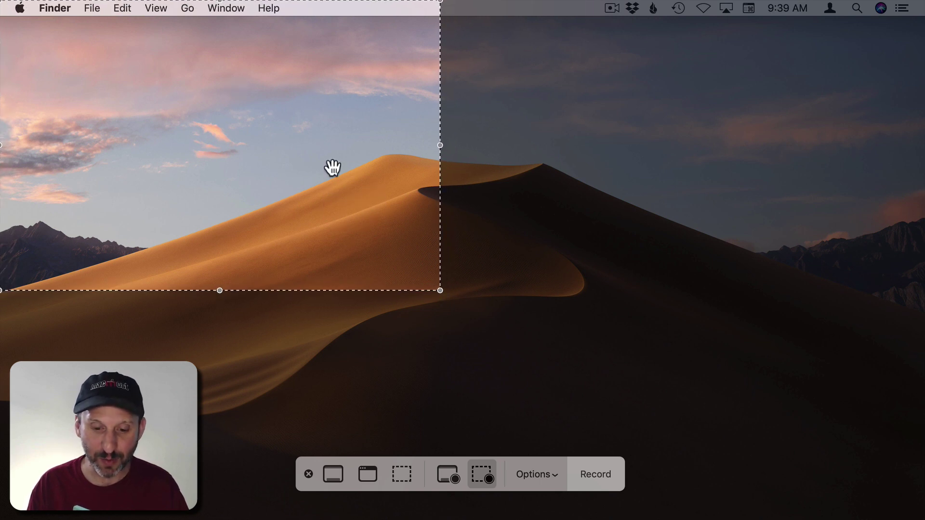
{"action": "left_click", "coordinate": [590, 470]}
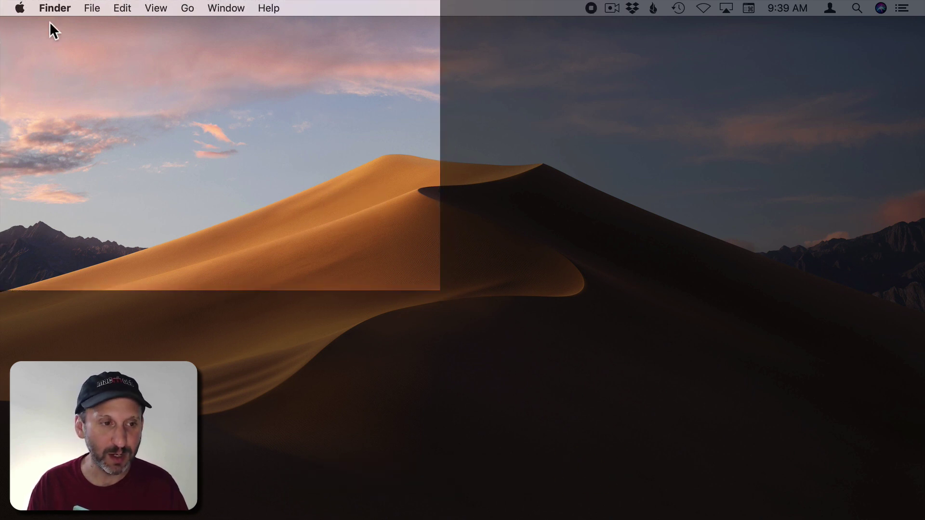
{"action": "left_click", "coordinate": [55, 8]}
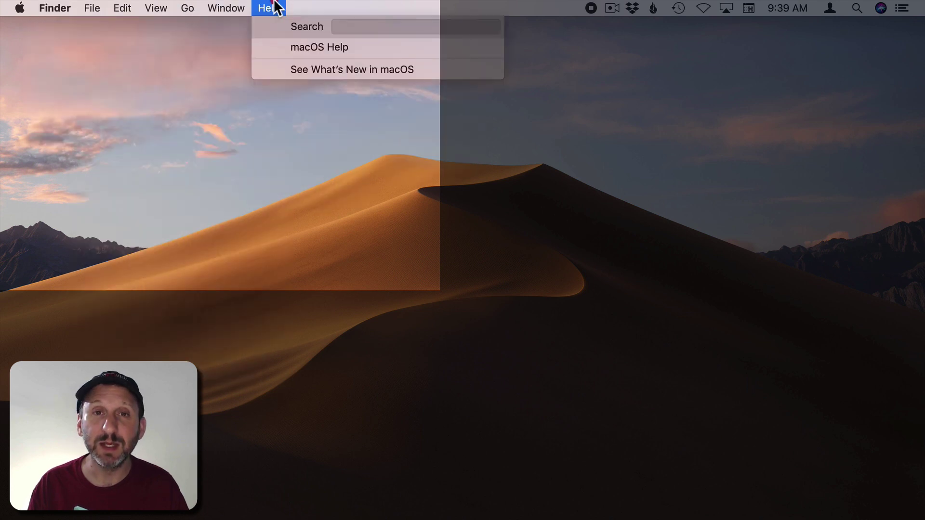
{"action": "left_click", "coordinate": [319, 7]}
{"action": "left_click", "coordinate": [593, 10]}
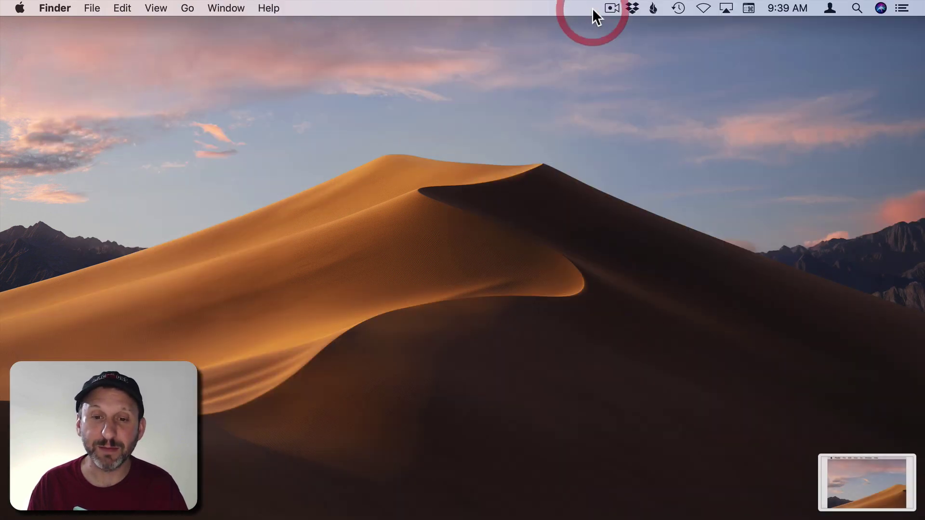
- Open the 4-second clip's thumbnail preview and click Done to save it to the Desktop
{"action": "left_click", "coordinate": [875, 495]}
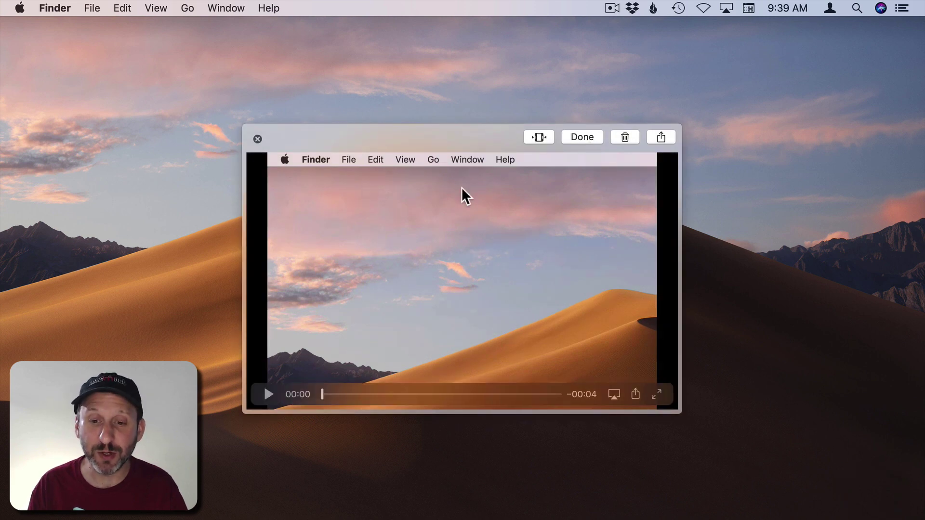
{"action": "left_click", "coordinate": [585, 136]}
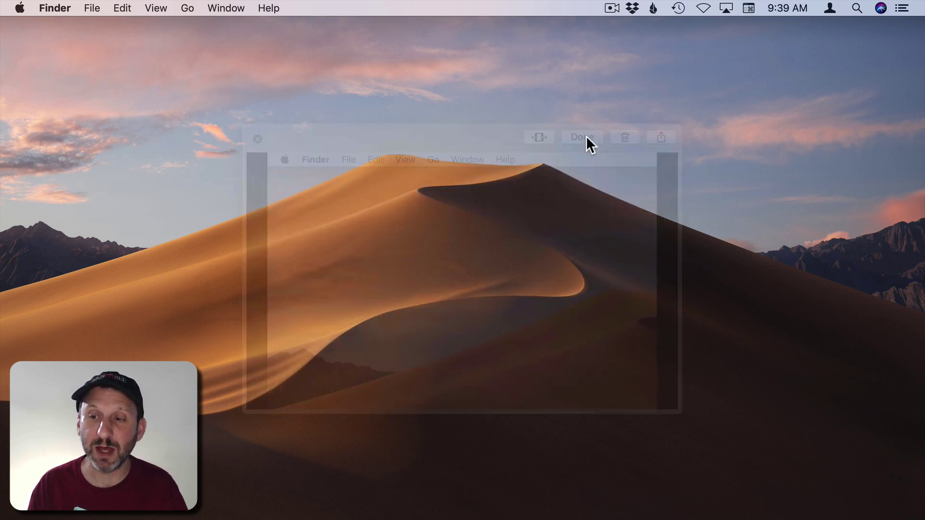